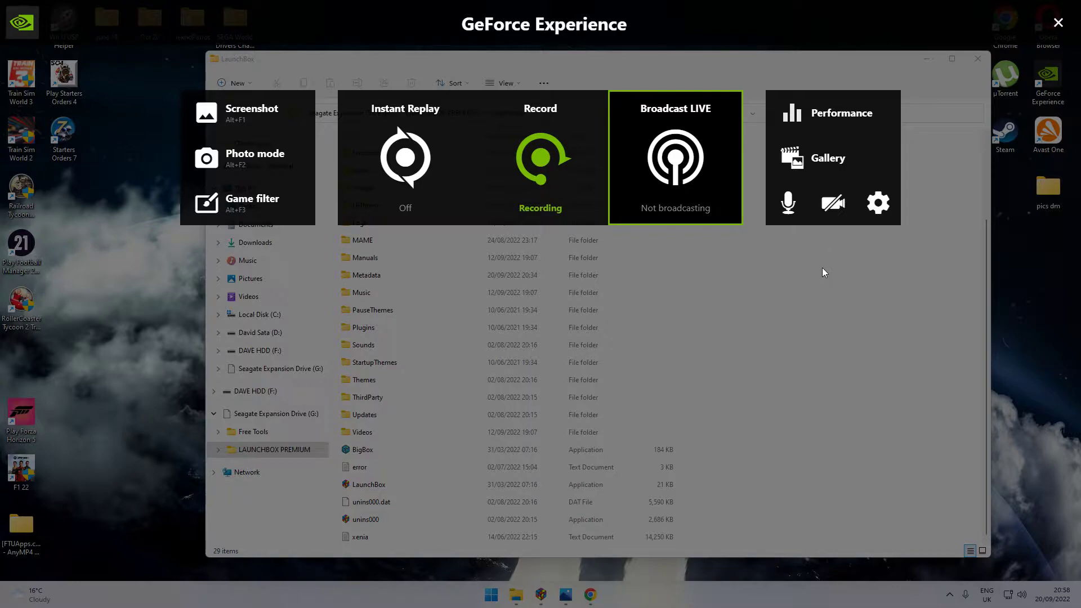
Open the Sega CD 32X folder inside LaunchBox's Games folder and widen the Name column to read the full game file names.
{"action": "left_click", "coordinate": [1058, 22]}
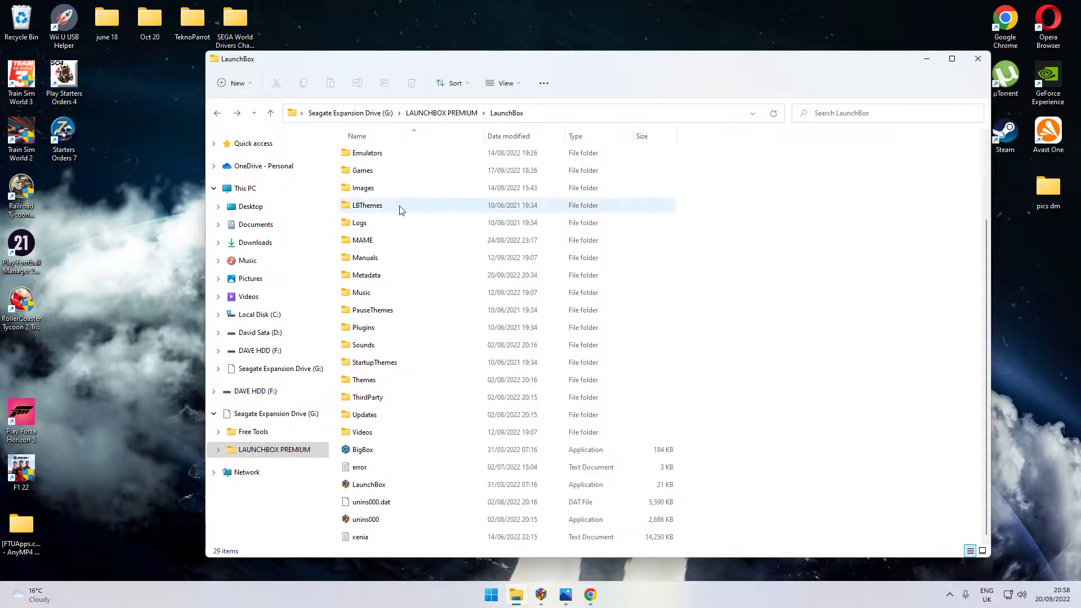
{"action": "double_click", "coordinate": [382, 172]}
{"action": "scroll", "coordinate": [437, 280], "scroll_direction": "down", "scroll_amount": 8}
{"action": "scroll", "coordinate": [443, 281], "scroll_direction": "down", "scroll_amount": 3}
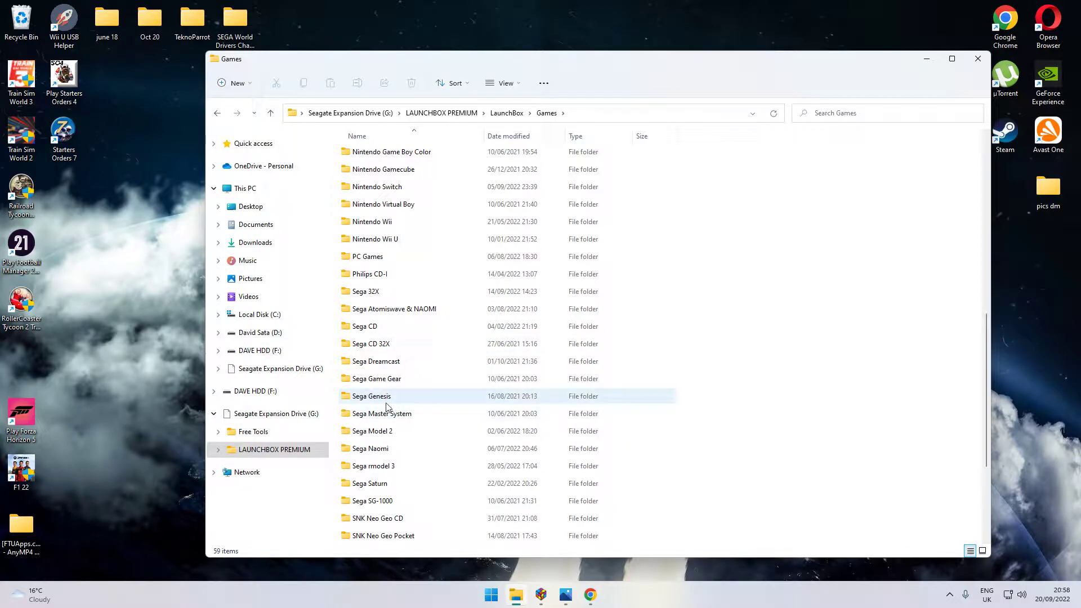
{"action": "double_click", "coordinate": [389, 349]}
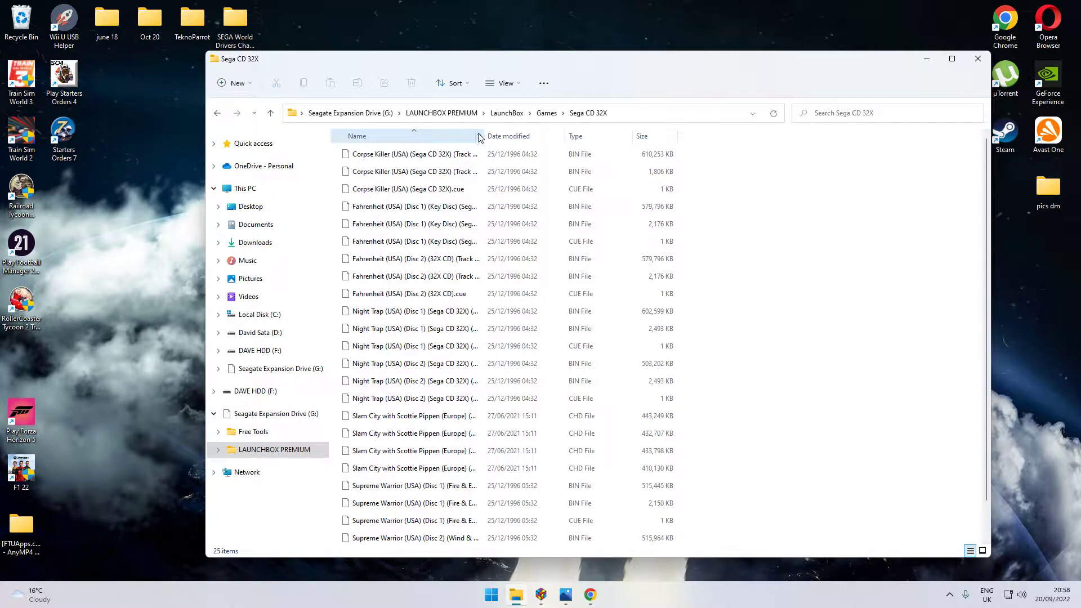
{"action": "left_click_drag", "start_coordinate": [480, 138], "coordinate": [612, 136]}
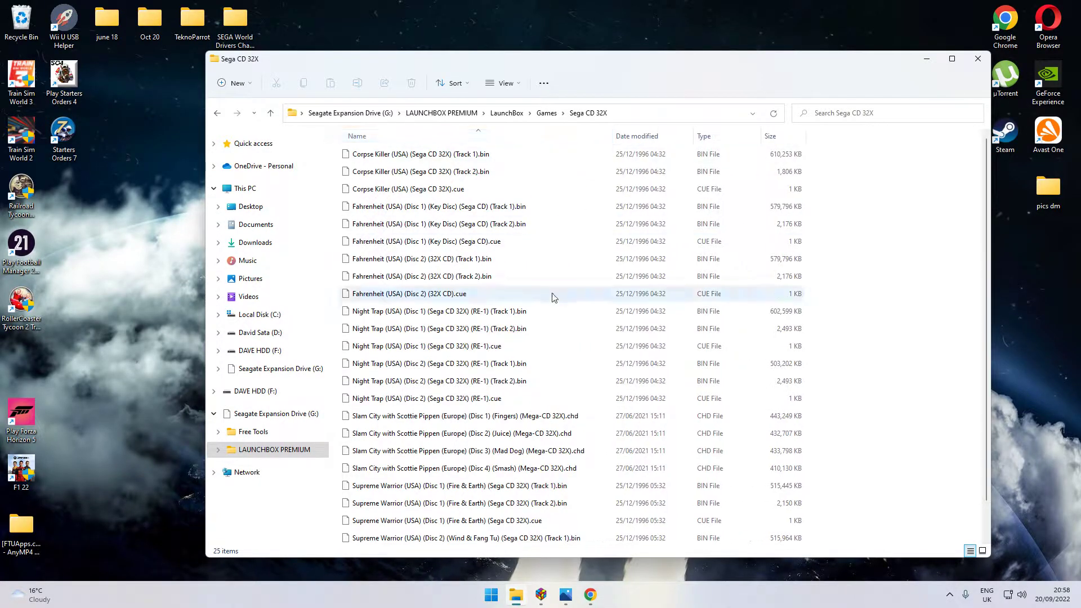
{"action": "scroll", "coordinate": [498, 326], "scroll_direction": "down", "scroll_amount": 1}
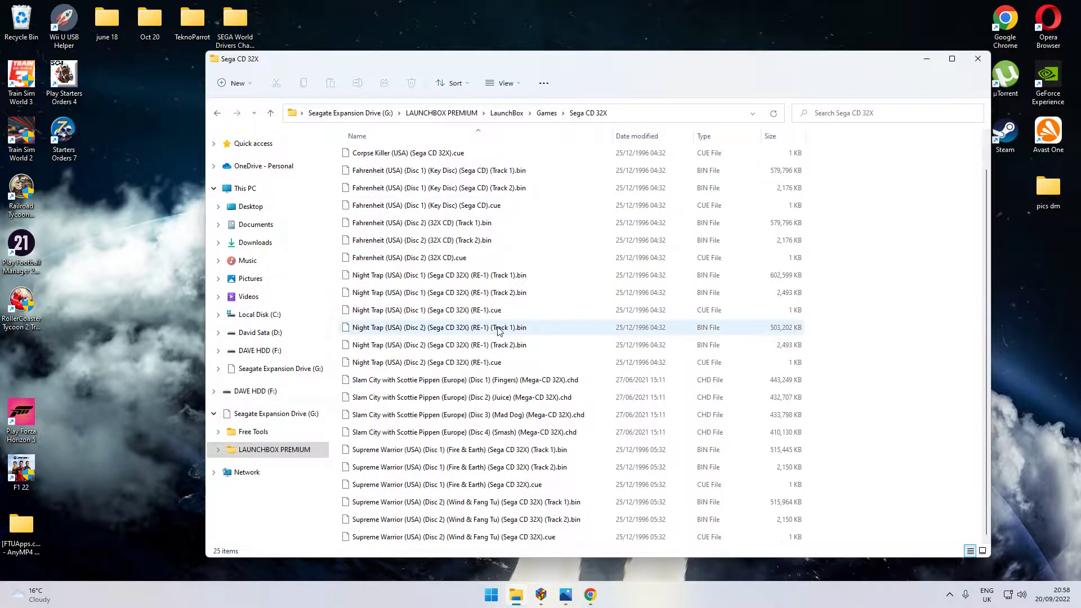
{"action": "scroll", "coordinate": [514, 366], "scroll_direction": "up", "scroll_amount": 1}
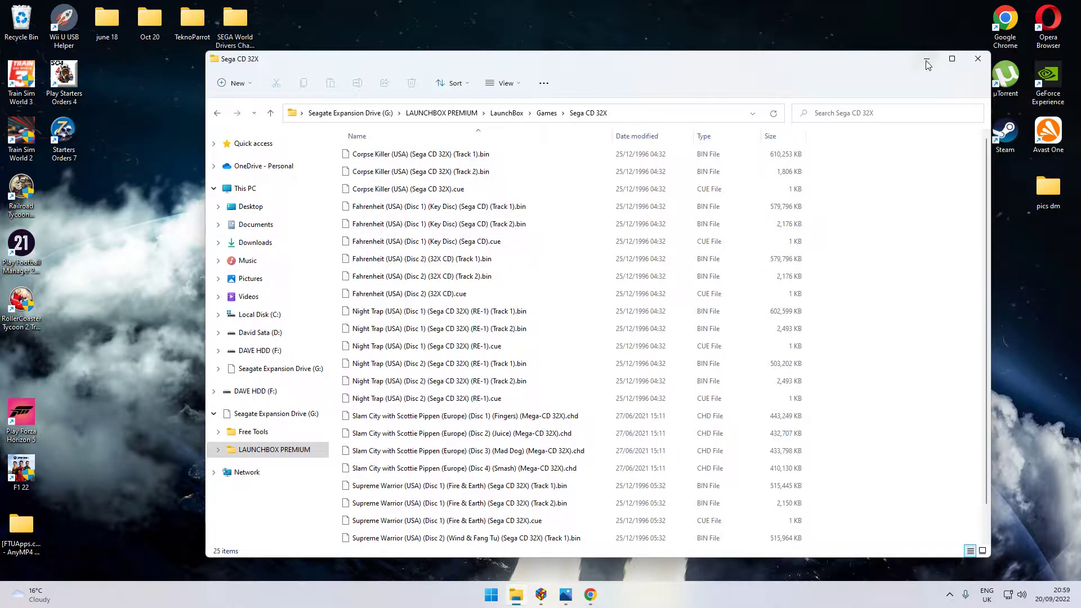
Return to the Games folder, minimise it, and view the Corpse Killer-01.png cover image in Photos.
{"action": "key", "text": "BackSpace"}
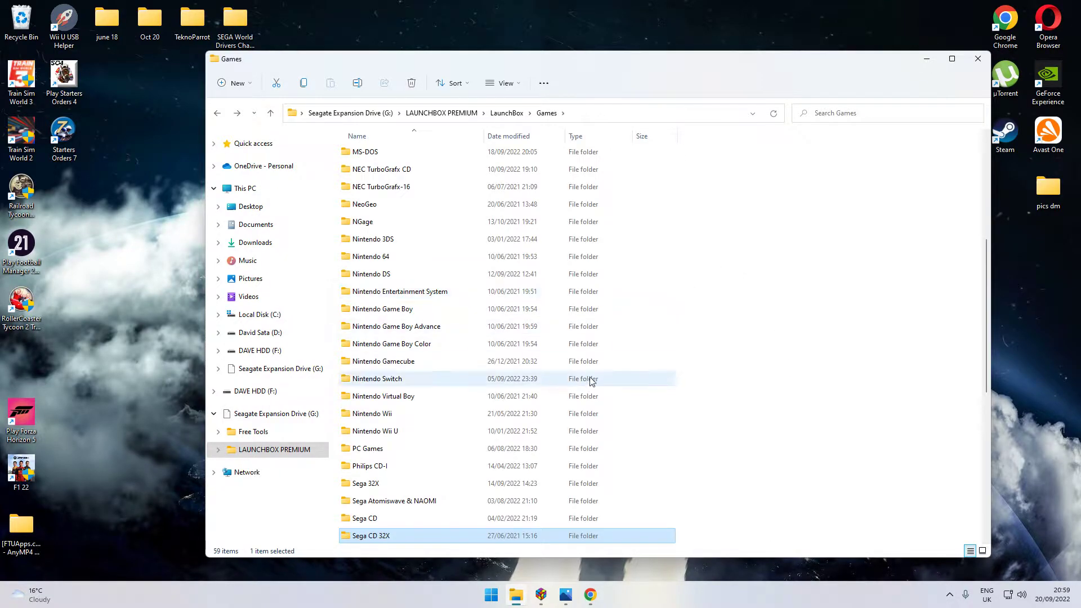
{"action": "left_click", "coordinate": [927, 59]}
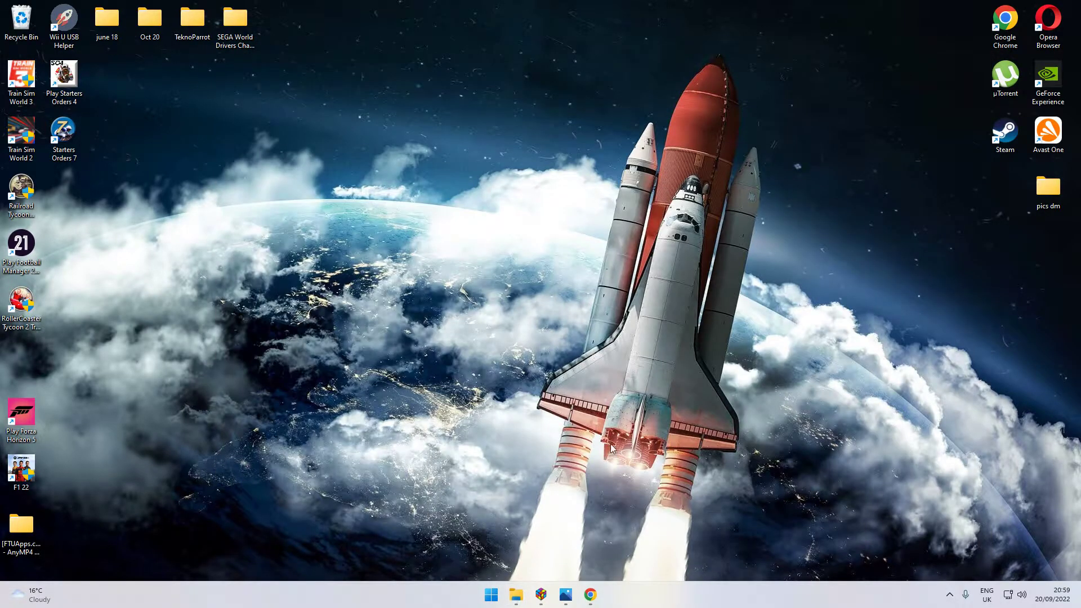
{"action": "mouse_move", "coordinate": [543, 601]}
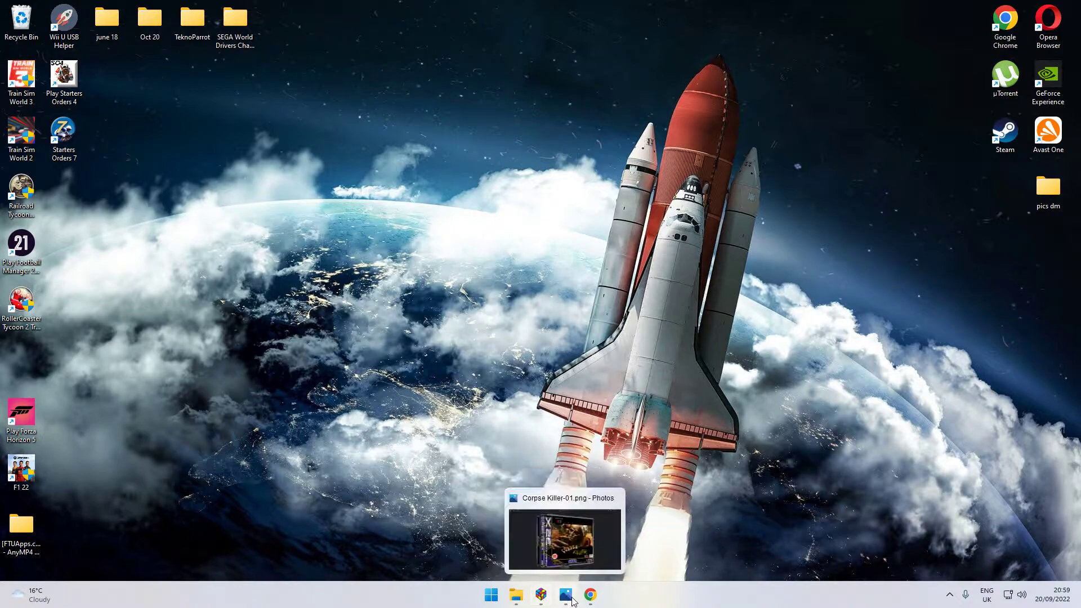
{"action": "left_click", "coordinate": [565, 593]}
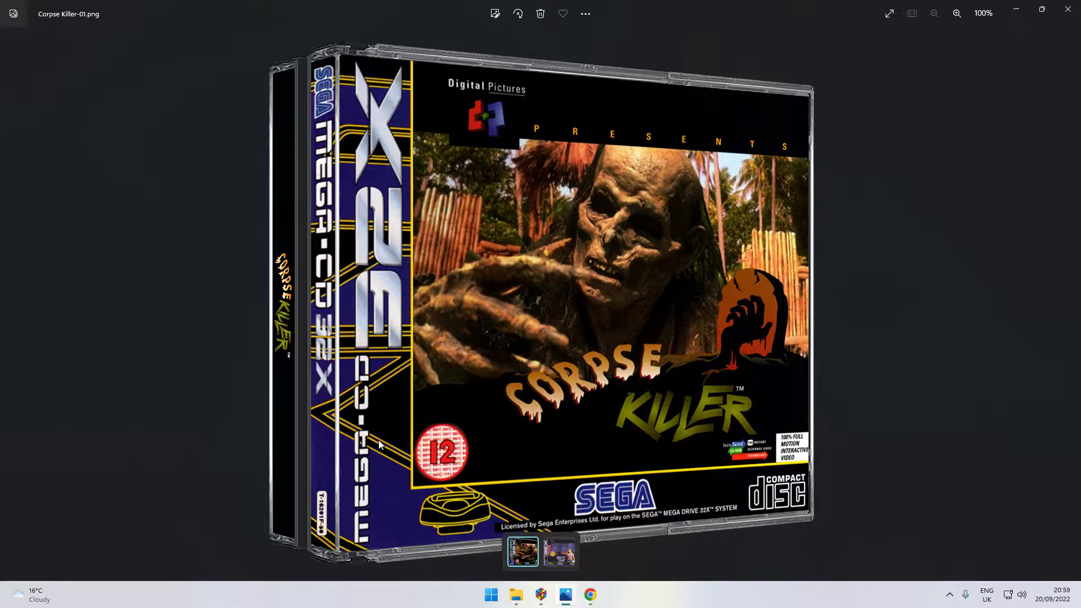
{"action": "left_click", "coordinate": [1019, 11]}
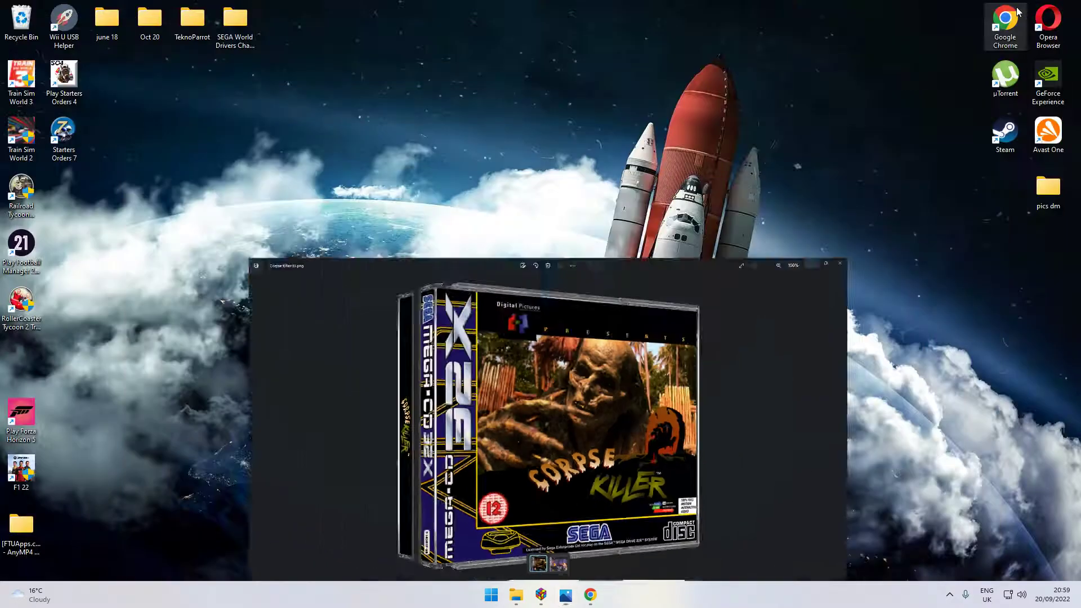
Switch to LaunchBox and open the Retroarch entry in the emulator manager for editing.
{"action": "left_click", "coordinate": [541, 595]}
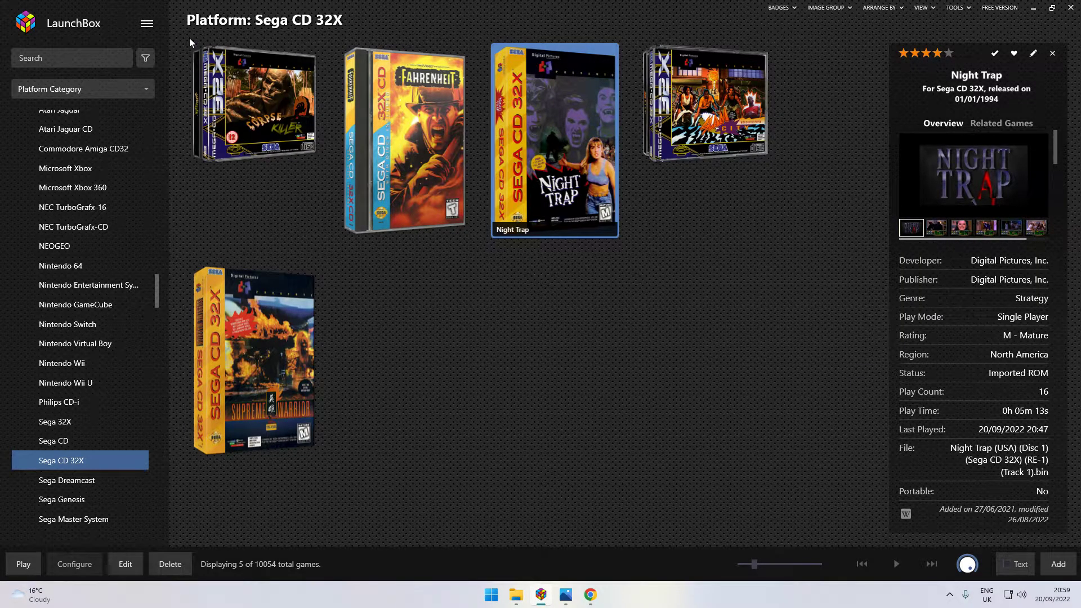
{"action": "left_click", "coordinate": [146, 25]}
{"action": "mouse_move", "coordinate": [239, 92]}
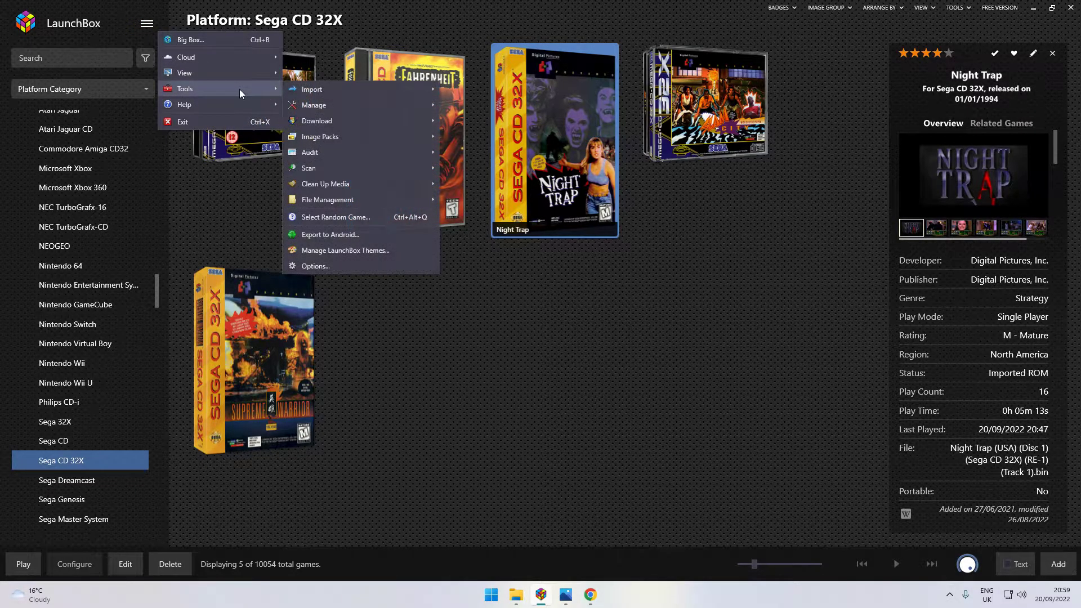
{"action": "mouse_move", "coordinate": [360, 105]}
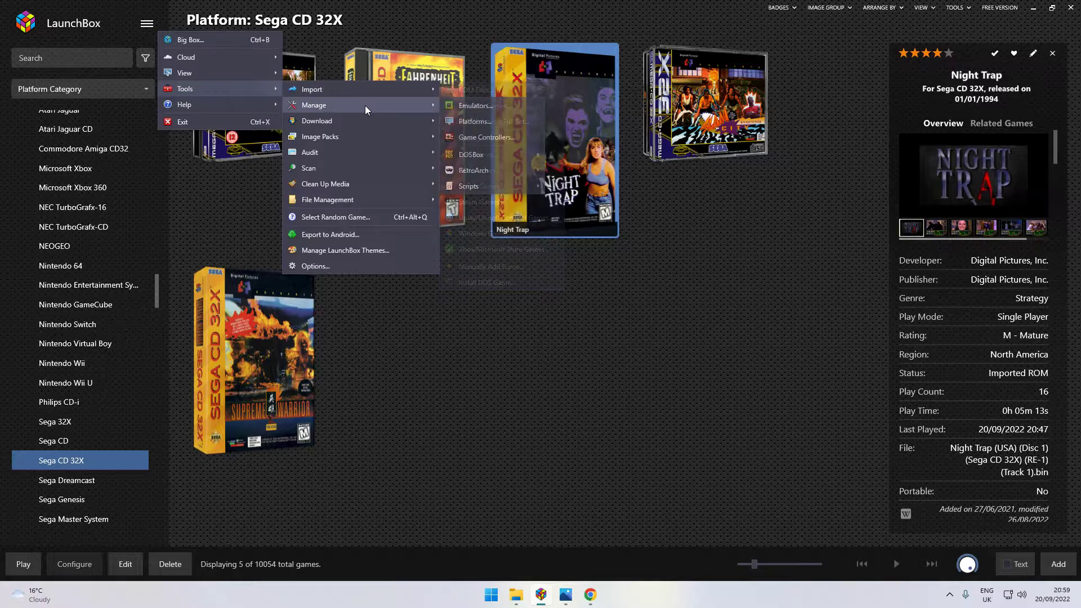
{"action": "left_click", "coordinate": [465, 107]}
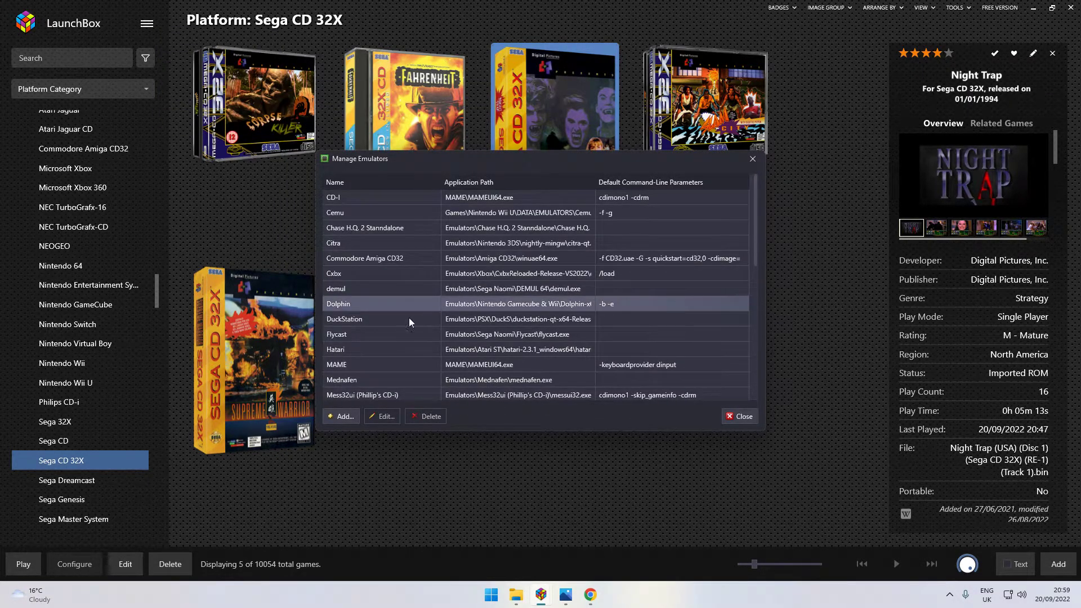
{"action": "scroll", "coordinate": [359, 335], "scroll_direction": "down", "scroll_amount": 4}
{"action": "left_click", "coordinate": [362, 335]}
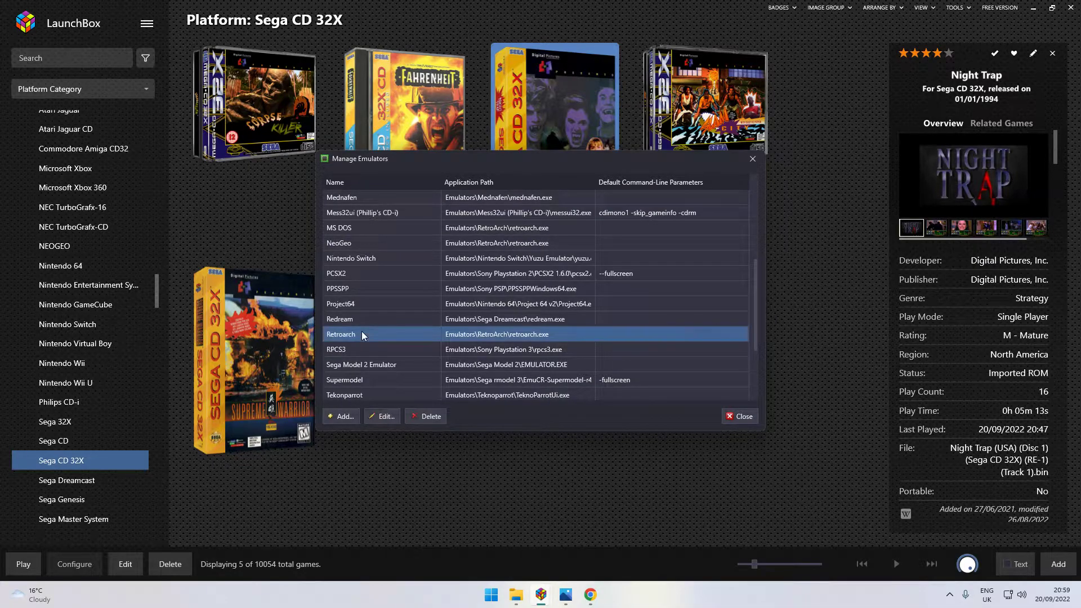
{"action": "left_click", "coordinate": [387, 416]}
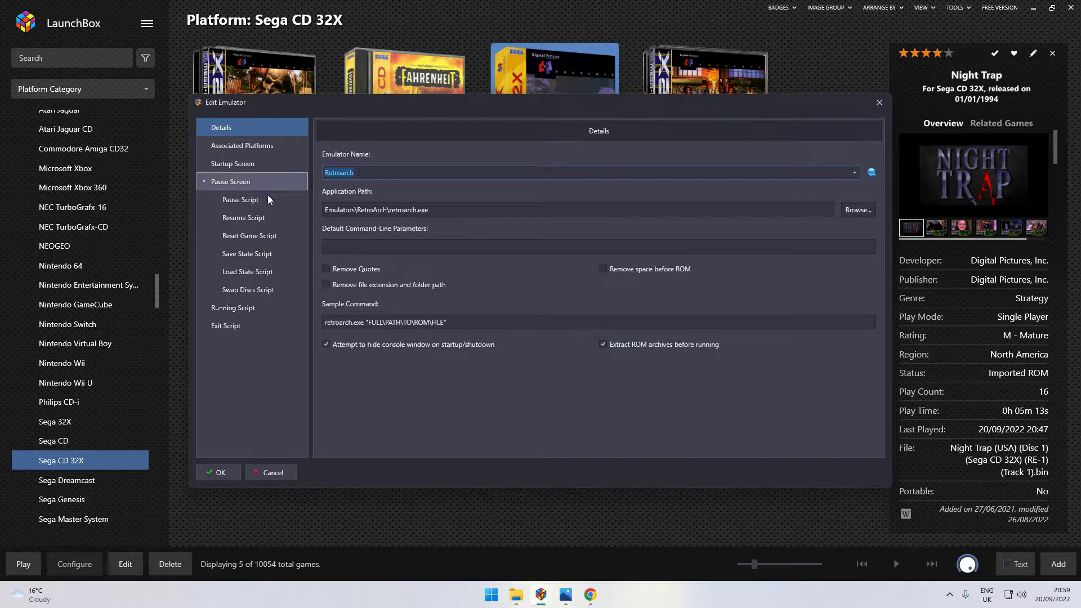
In Retroarch's associated platforms, choose picodrive_libretro as the core for Sega CD 32X.
{"action": "left_click", "coordinate": [271, 148]}
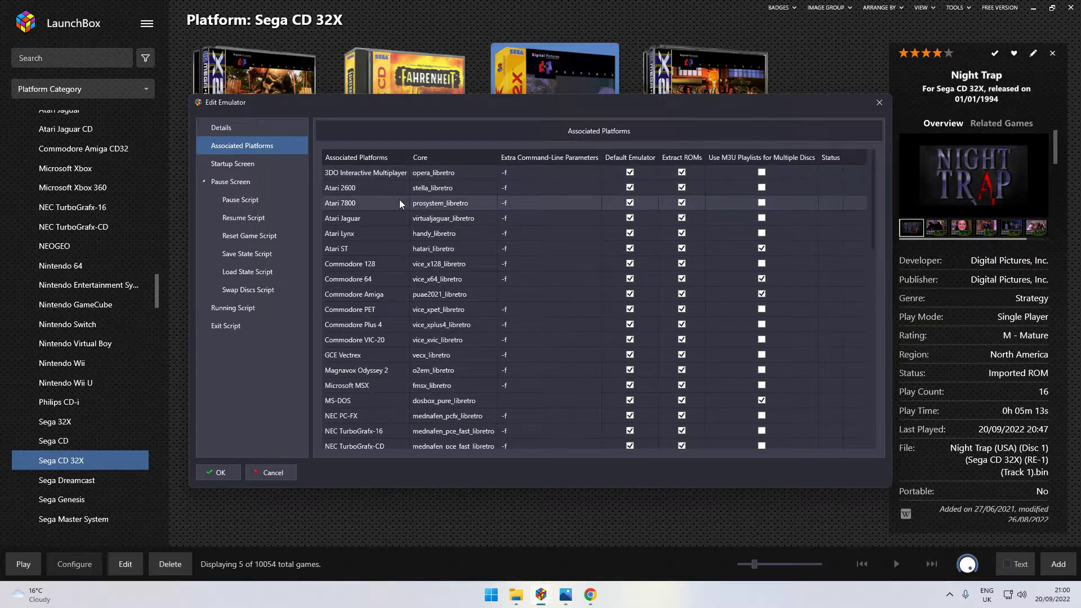
{"action": "scroll", "coordinate": [372, 225], "scroll_direction": "down", "scroll_amount": 6}
{"action": "scroll", "coordinate": [366, 263], "scroll_direction": "down", "scroll_amount": 6}
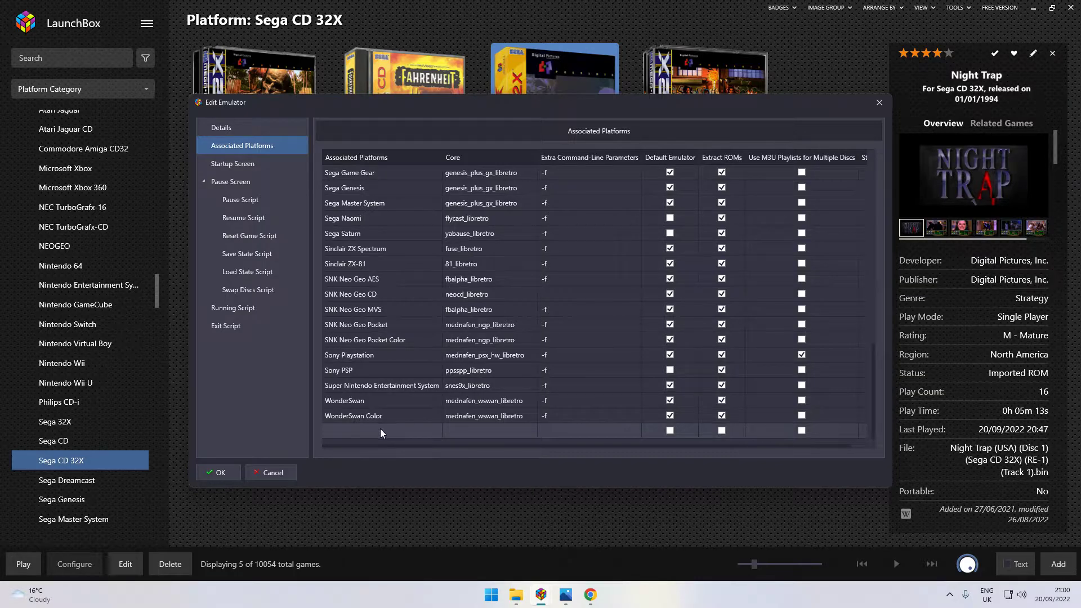
{"action": "scroll", "coordinate": [381, 431], "scroll_direction": "up", "scroll_amount": 2}
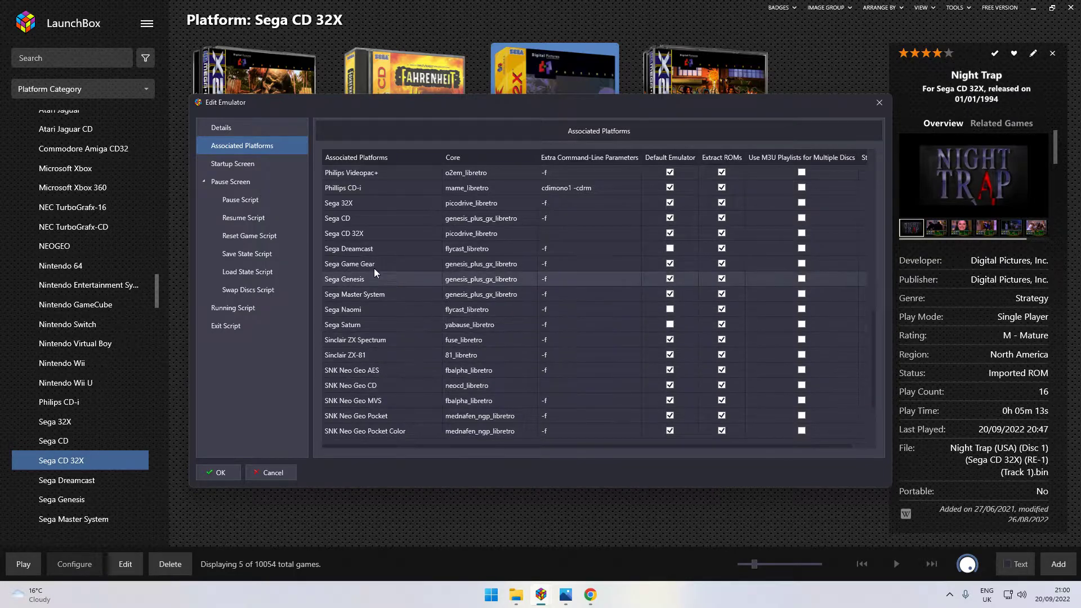
{"action": "left_click", "coordinate": [384, 238]}
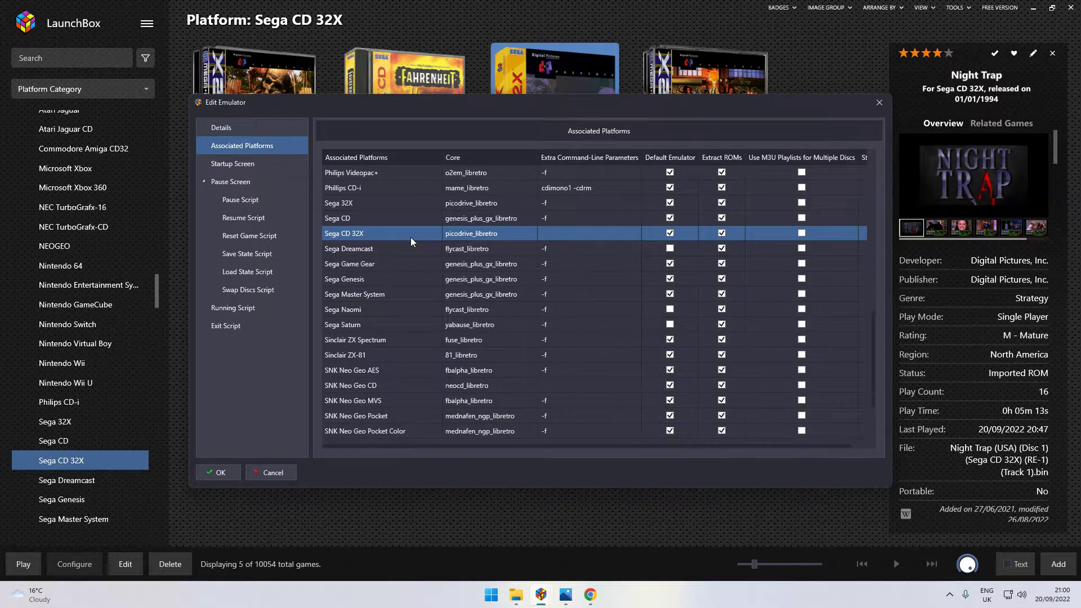
{"action": "scroll", "coordinate": [408, 245], "scroll_direction": "up", "scroll_amount": 1}
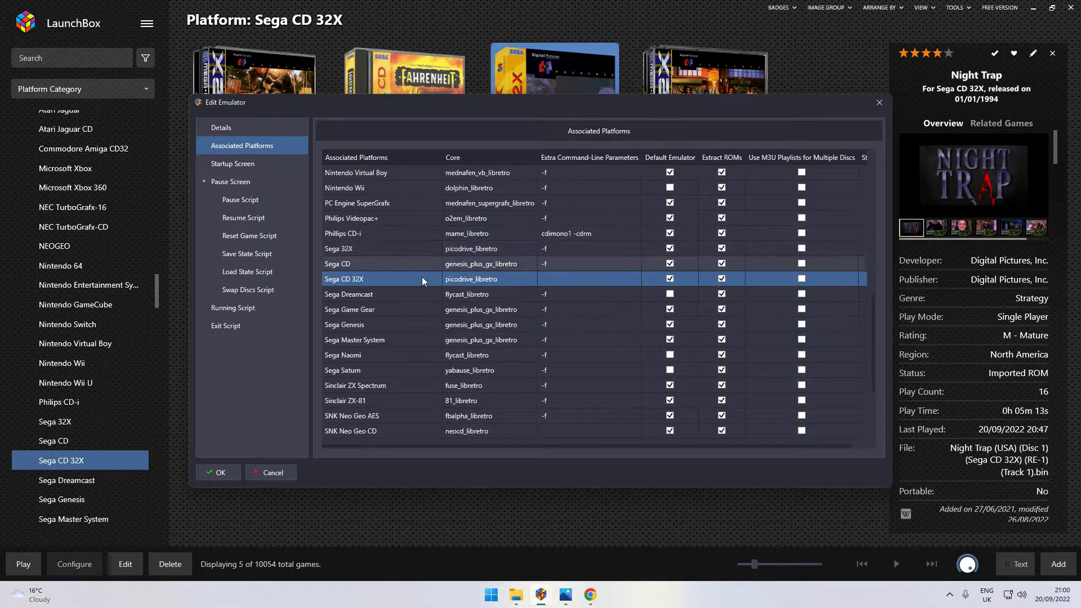
{"action": "left_click", "coordinate": [511, 282]}
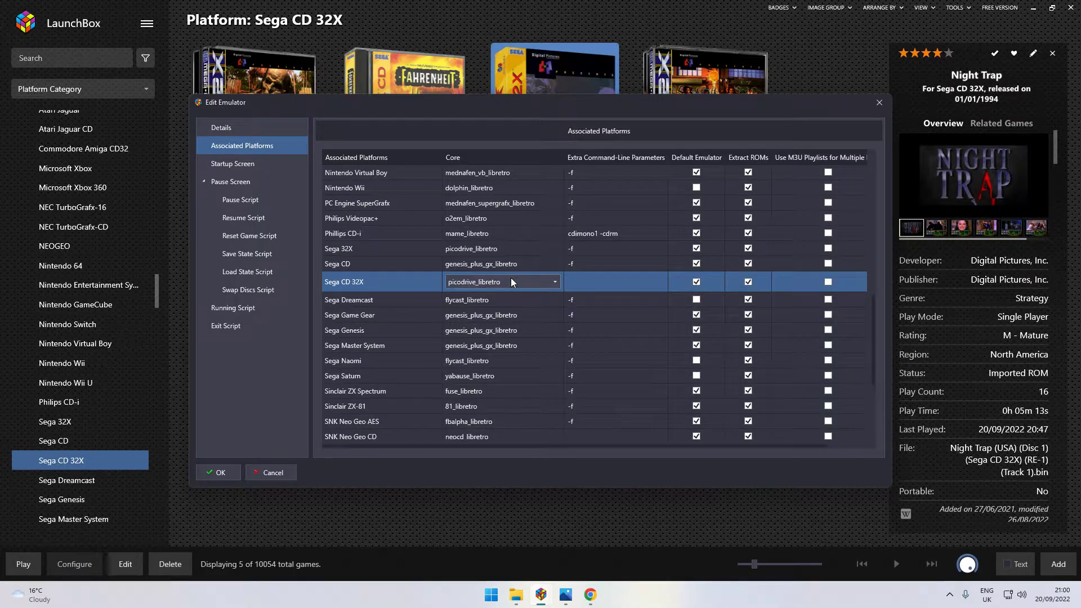
{"action": "left_click", "coordinate": [555, 282]}
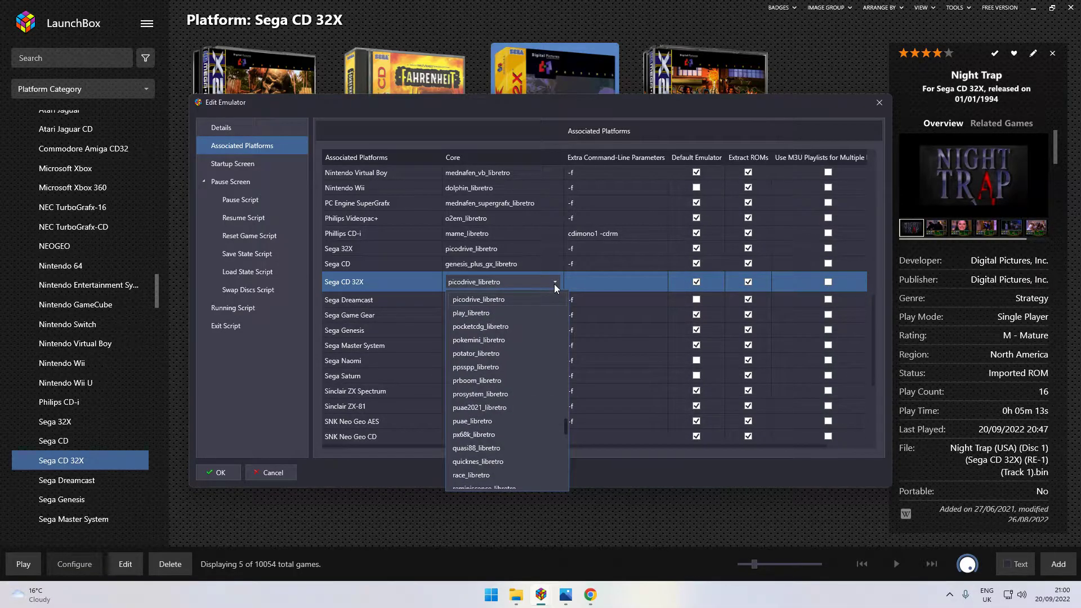
{"action": "left_click", "coordinate": [524, 299]}
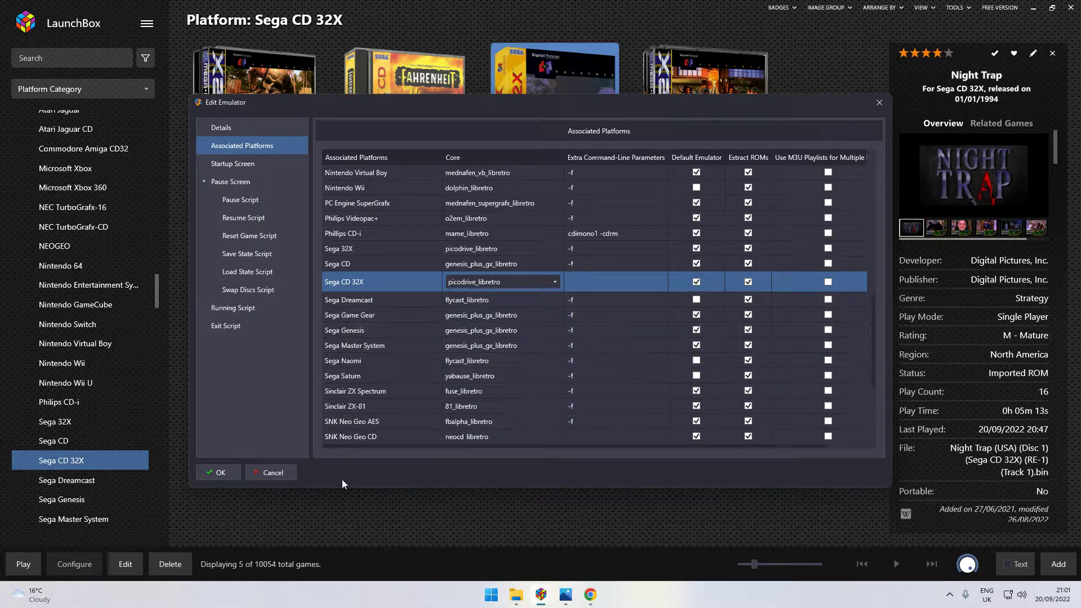
Save the Retroarch settings without updating the MS-DOS games, and close the emulator manager.
{"action": "left_click", "coordinate": [218, 473]}
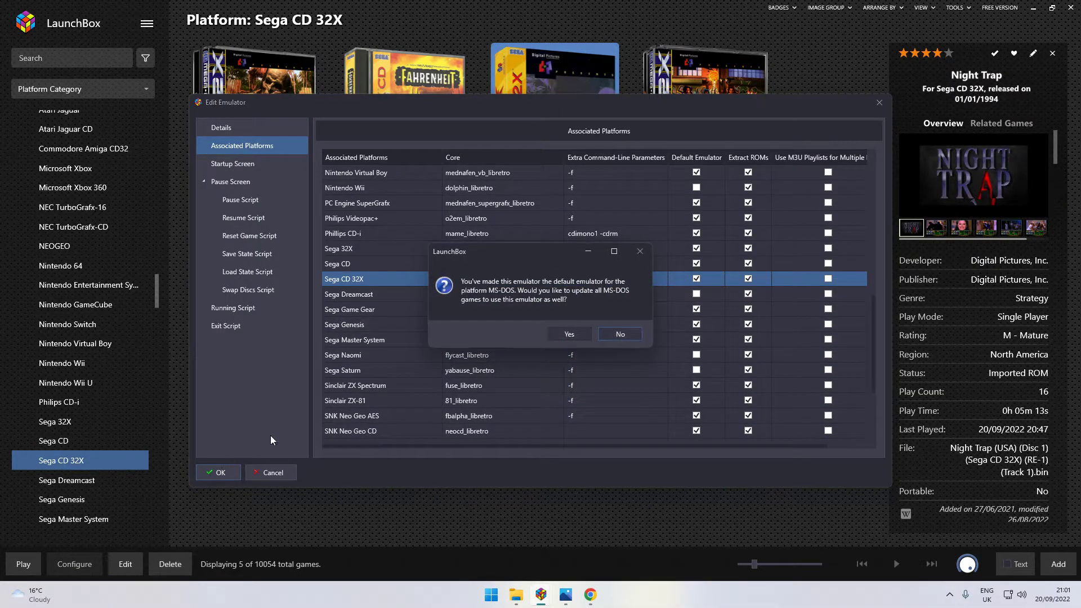
{"action": "left_click", "coordinate": [620, 335]}
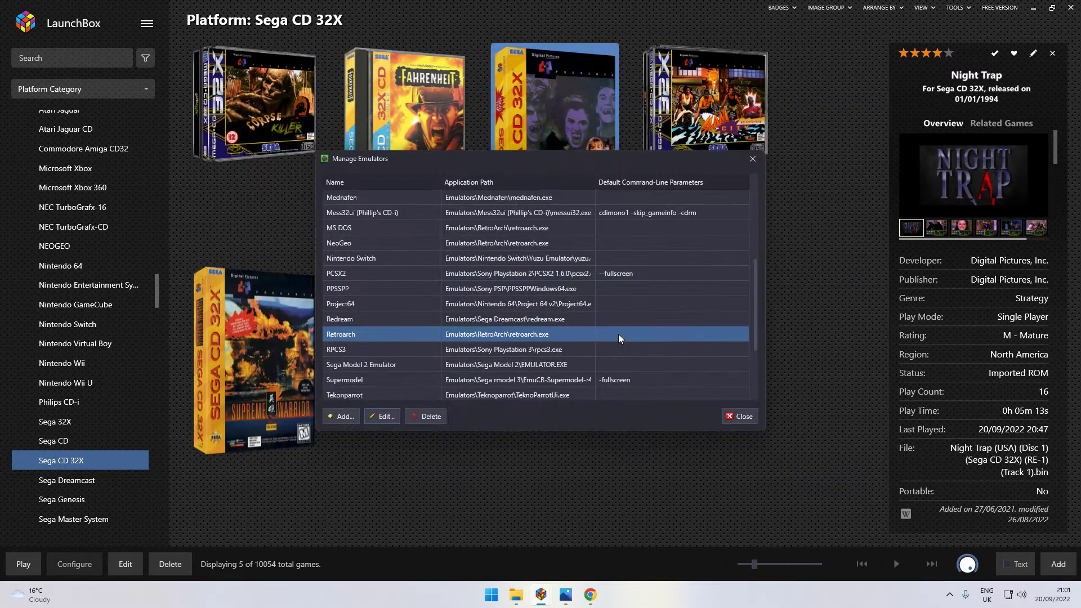
{"action": "left_click", "coordinate": [744, 418]}
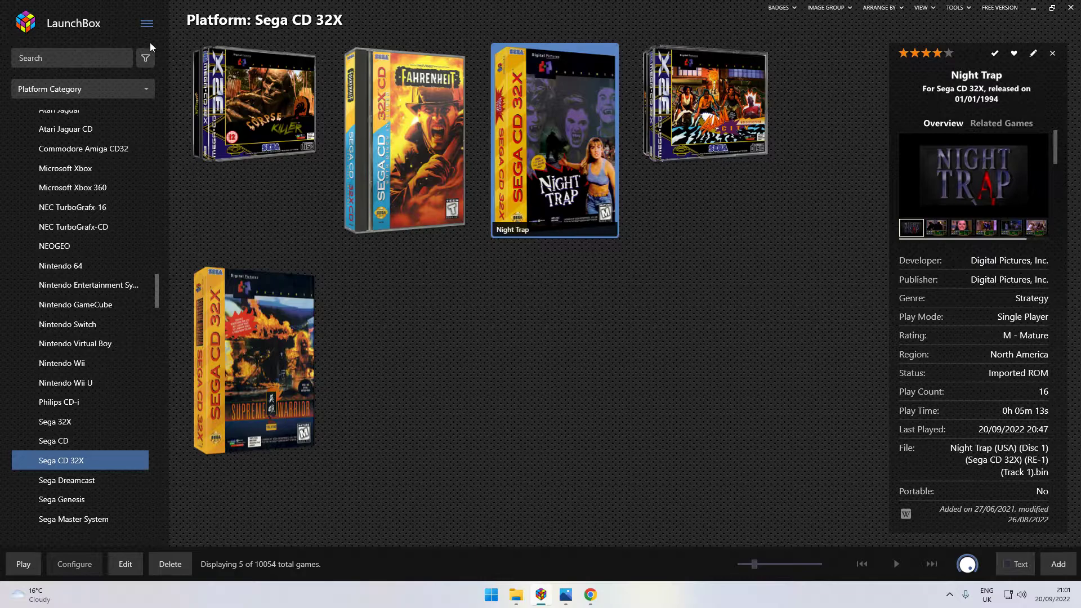
Try to import the Games\Sega CD 32X folder with the Import ROMs from Files wizard.
{"action": "left_click", "coordinate": [146, 23]}
{"action": "mouse_move", "coordinate": [228, 96]}
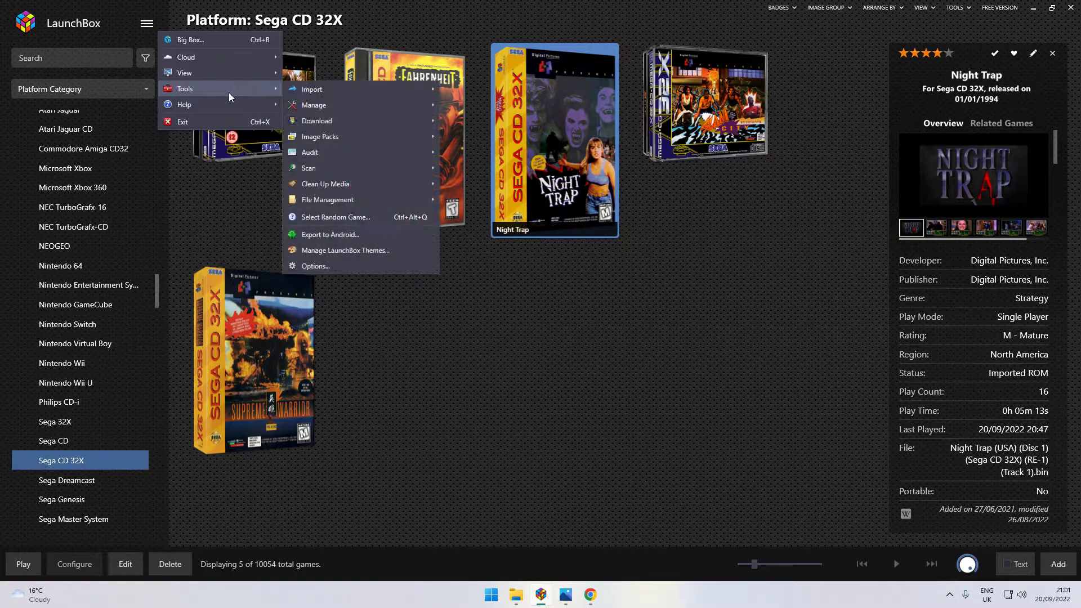
{"action": "mouse_move", "coordinate": [314, 97]}
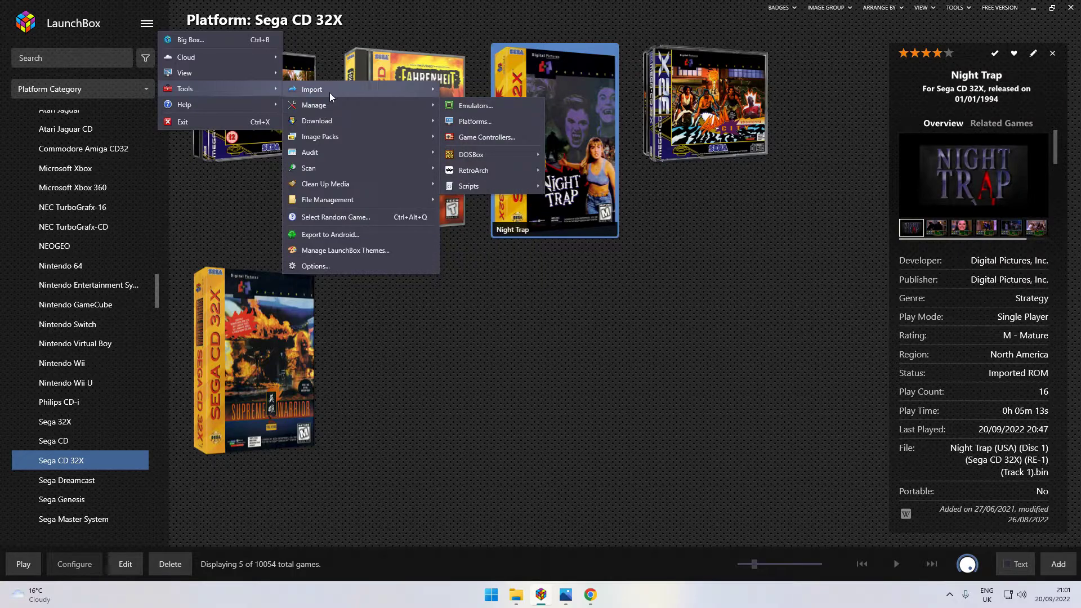
{"action": "left_click", "coordinate": [469, 90]}
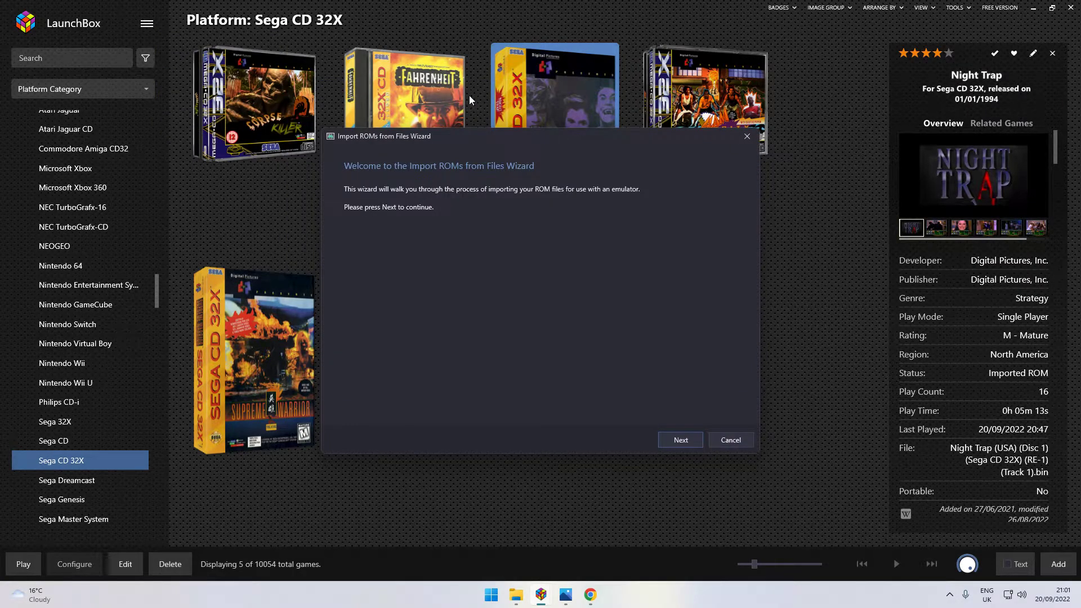
{"action": "left_click", "coordinate": [681, 440]}
{"action": "left_click", "coordinate": [368, 398]}
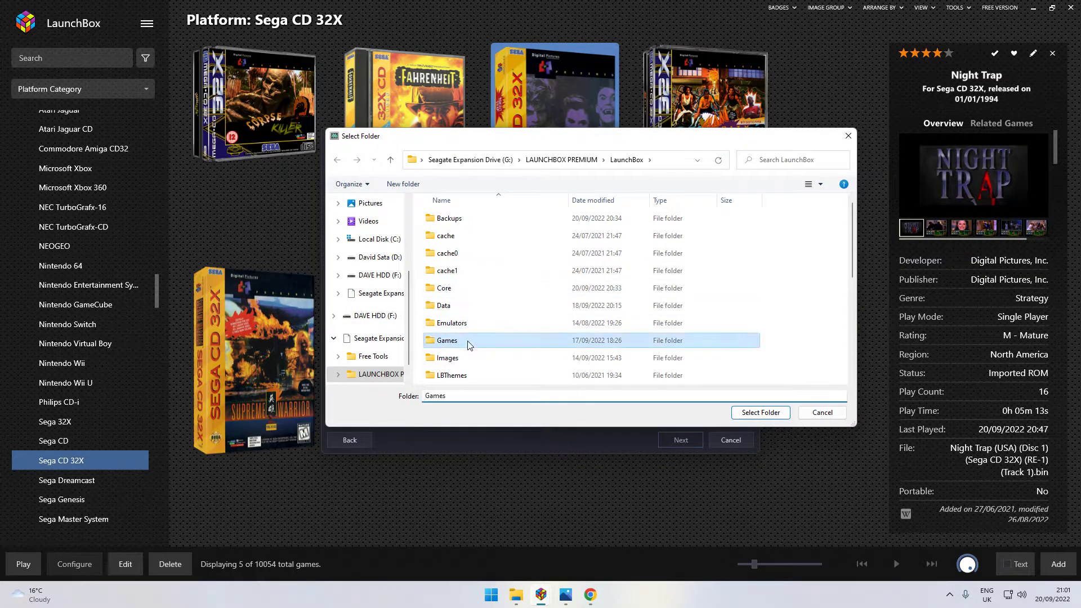
{"action": "scroll", "coordinate": [470, 307], "scroll_direction": "down", "scroll_amount": 15}
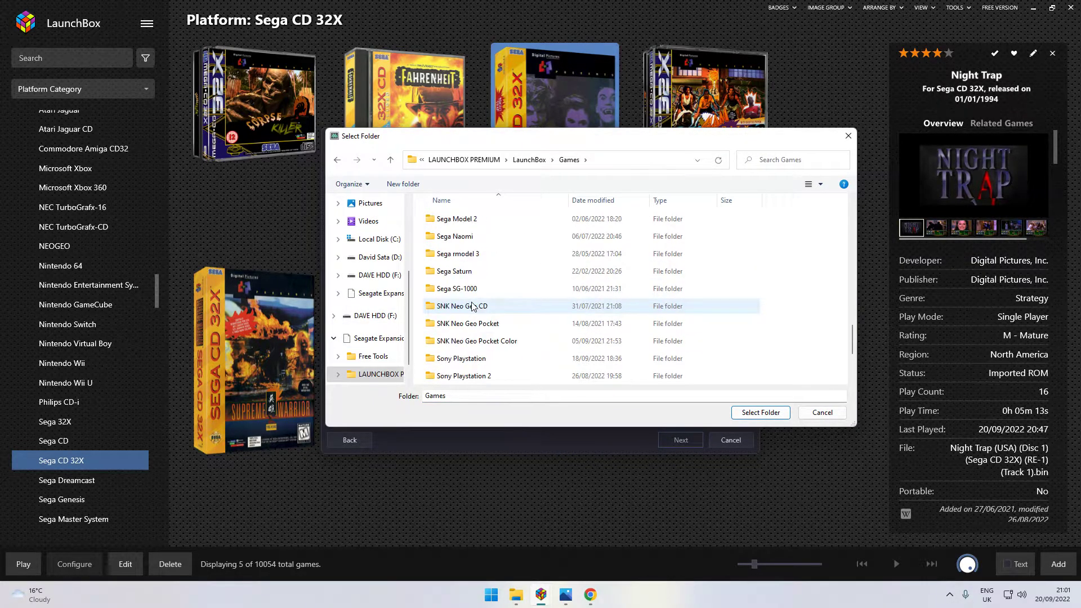
{"action": "scroll", "coordinate": [472, 290], "scroll_direction": "up", "scroll_amount": 2}
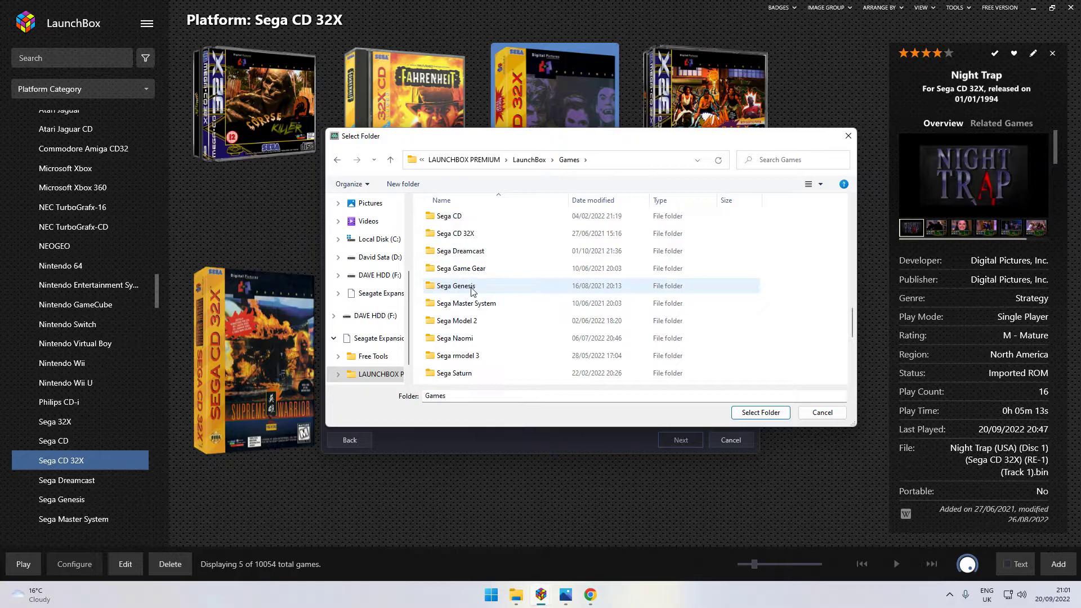
{"action": "left_click", "coordinate": [470, 238]}
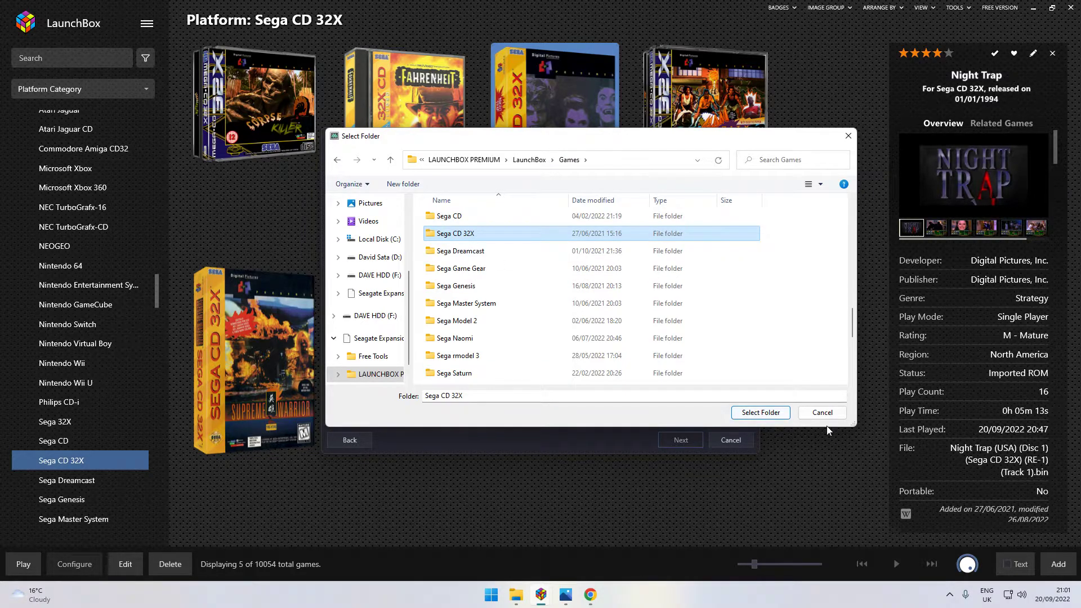
{"action": "left_click", "coordinate": [773, 414]}
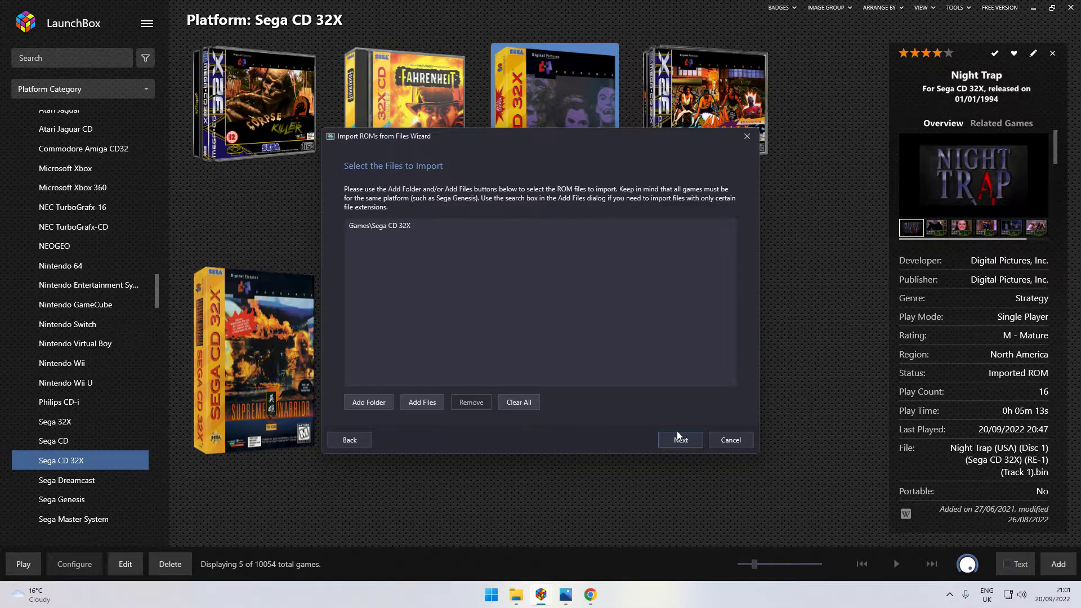
{"action": "left_click", "coordinate": [728, 440]}
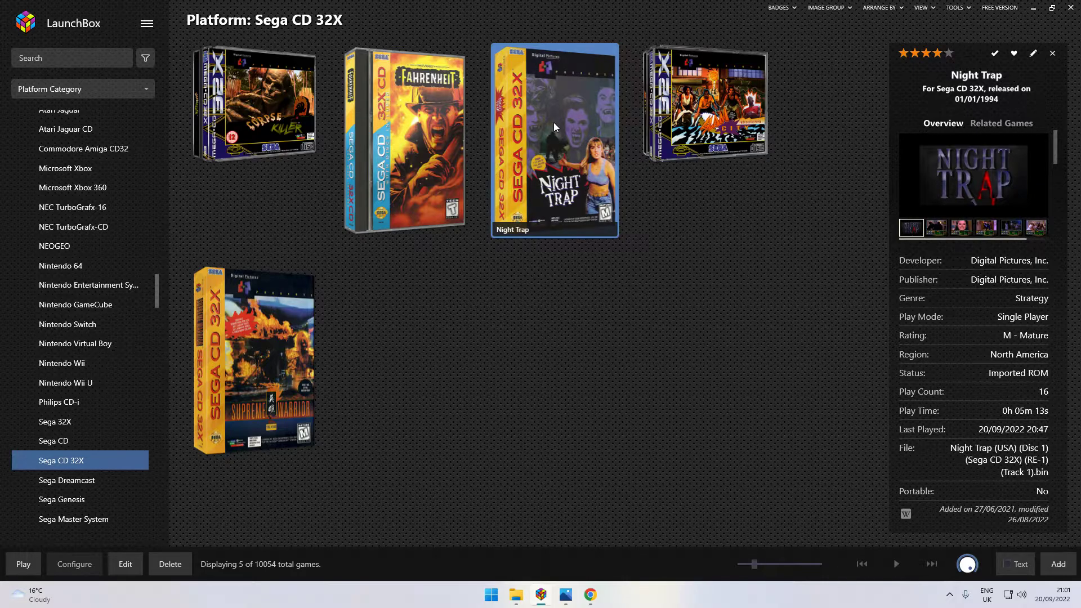
Launch Slam City with Scottie Pippen from the Sega CD 32X game list.
{"action": "left_click", "coordinate": [730, 135]}
{"action": "left_click", "coordinate": [588, 174]}
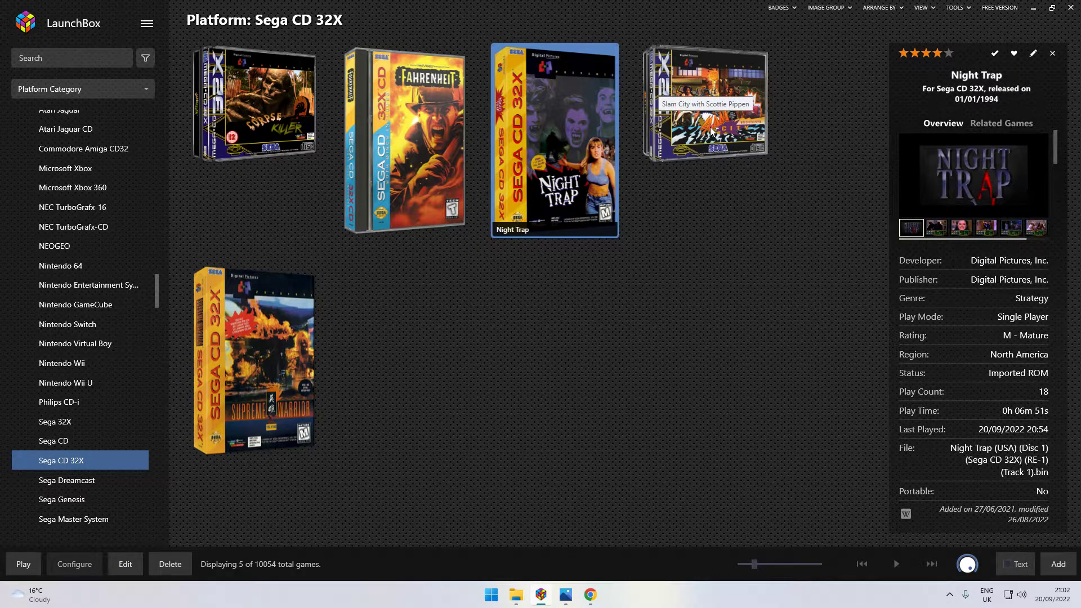
{"action": "left_click", "coordinate": [711, 132]}
{"action": "double_click", "coordinate": [711, 131]}
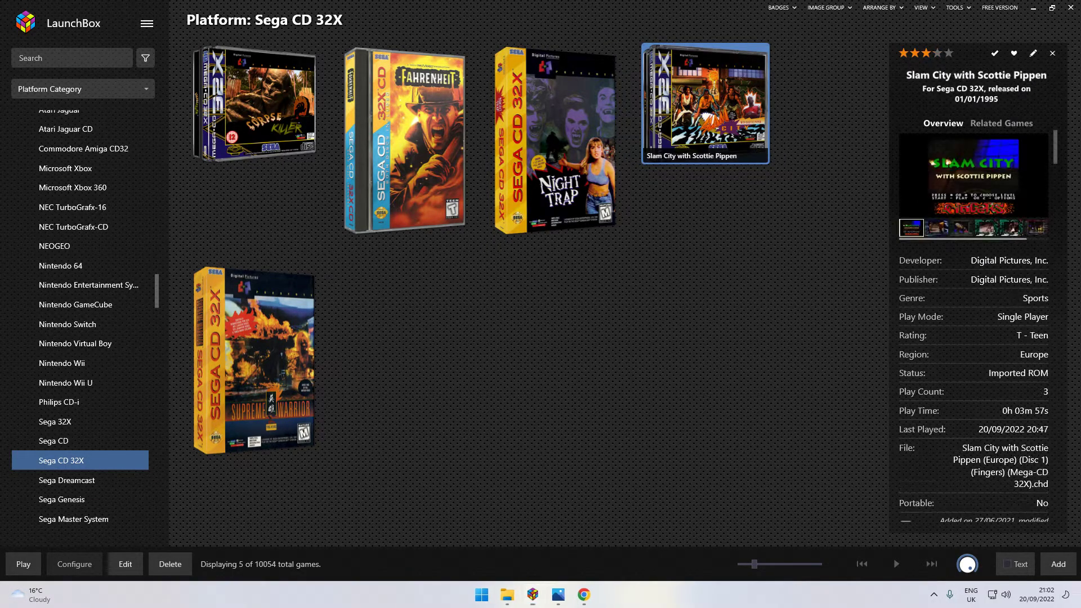